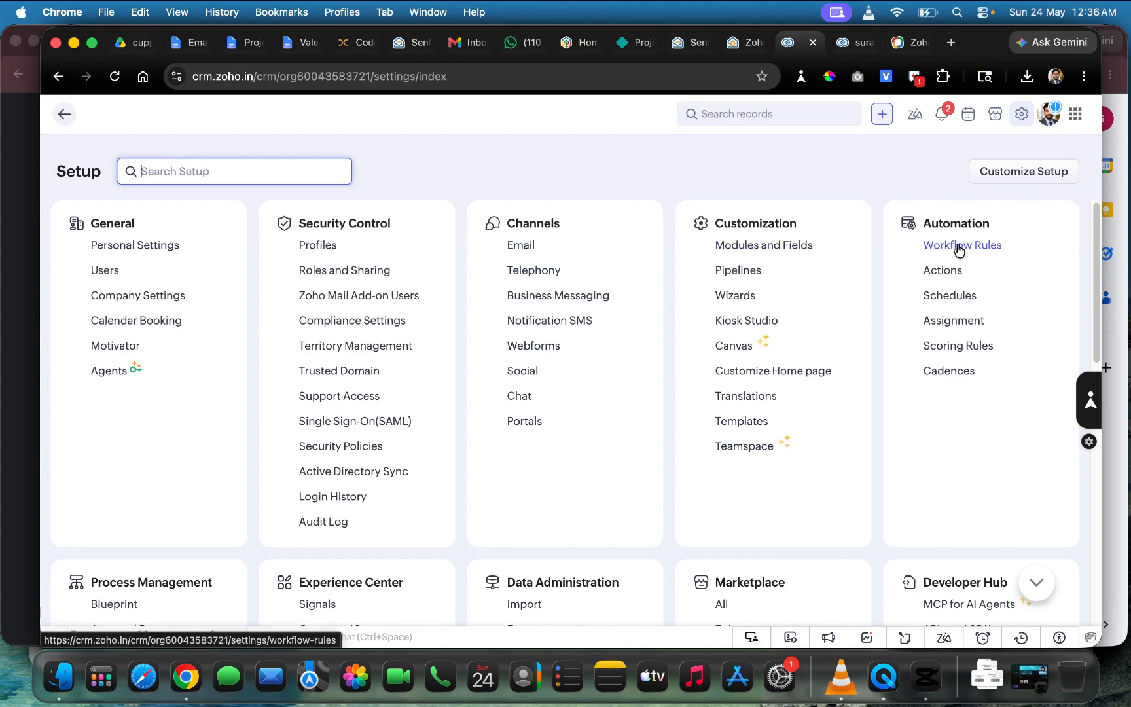
- Open the Welcome Email workflow rule for Leads and review its trigger, condition and instant actions
{"action": "left_click", "coordinate": [958, 249]}
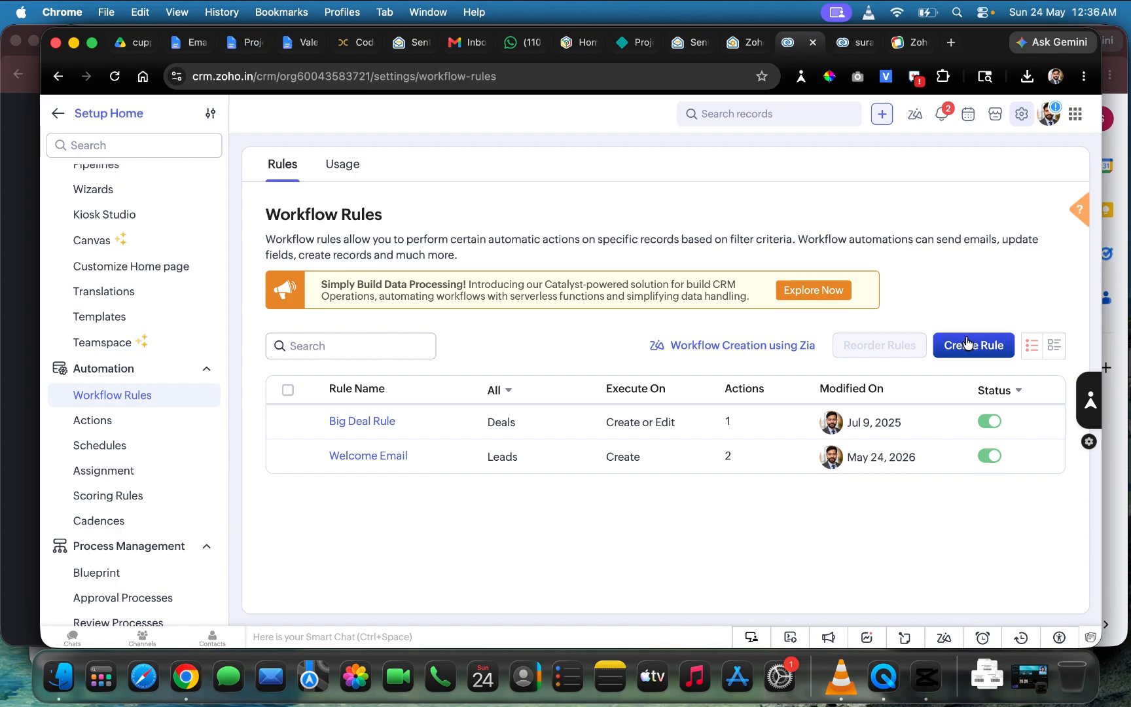
{"action": "left_click", "coordinate": [374, 456]}
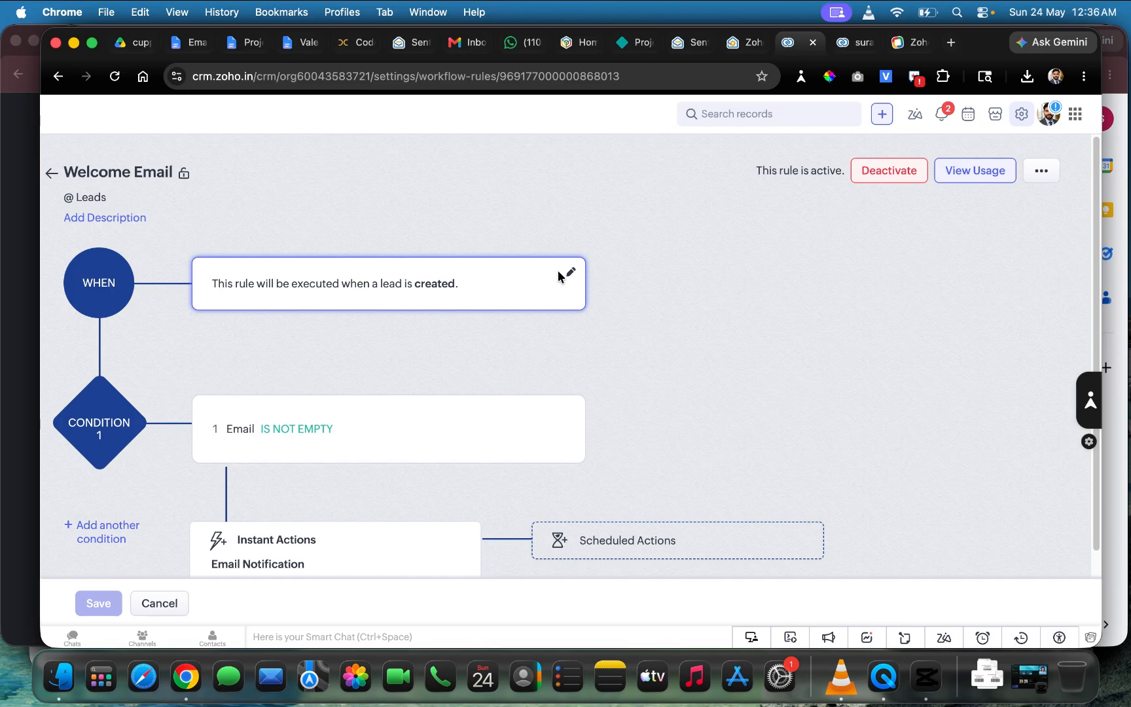
{"action": "scroll", "coordinate": [202, 379], "scroll_direction": "down", "scroll_amount": 3}
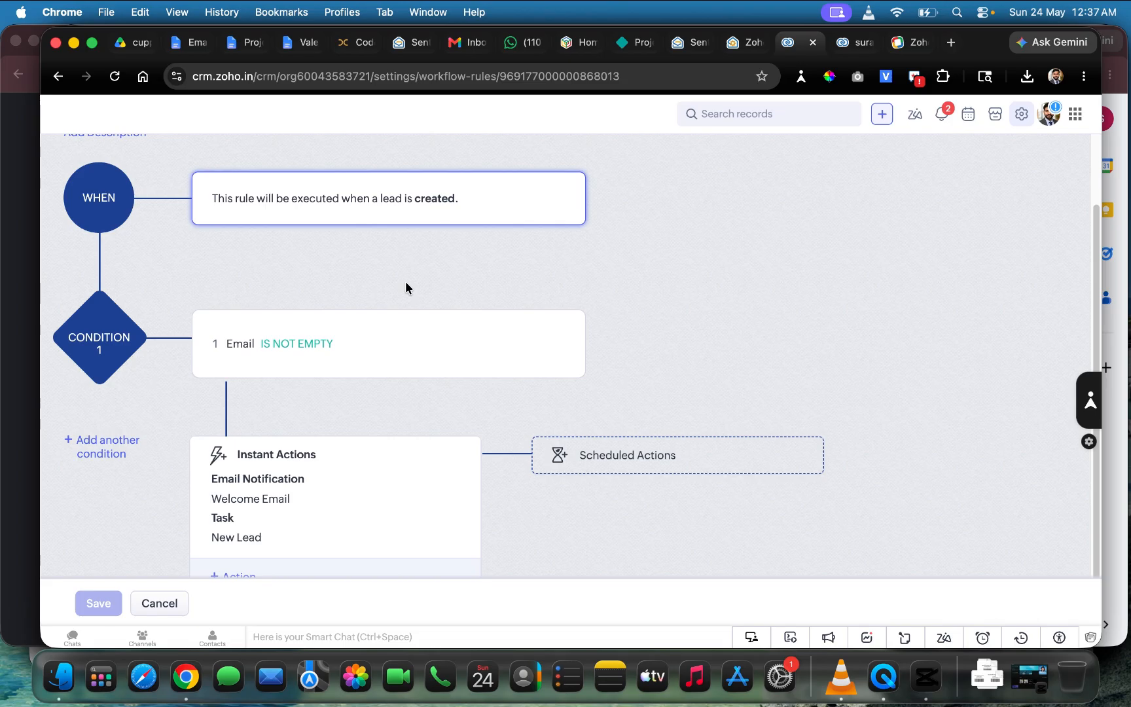
{"action": "scroll", "coordinate": [359, 398], "scroll_direction": "down", "scroll_amount": 1}
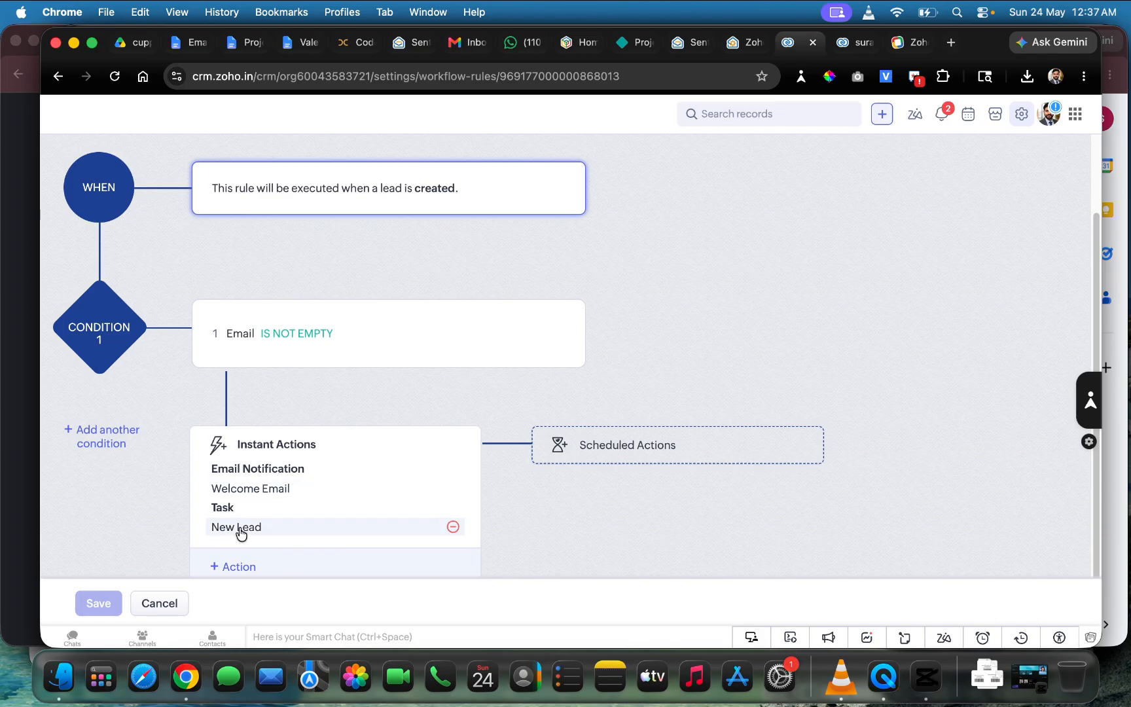
- Review the rule's Welcome Email notification and preview its Welcome template, closing both without changes
{"action": "left_click", "coordinate": [260, 491]}
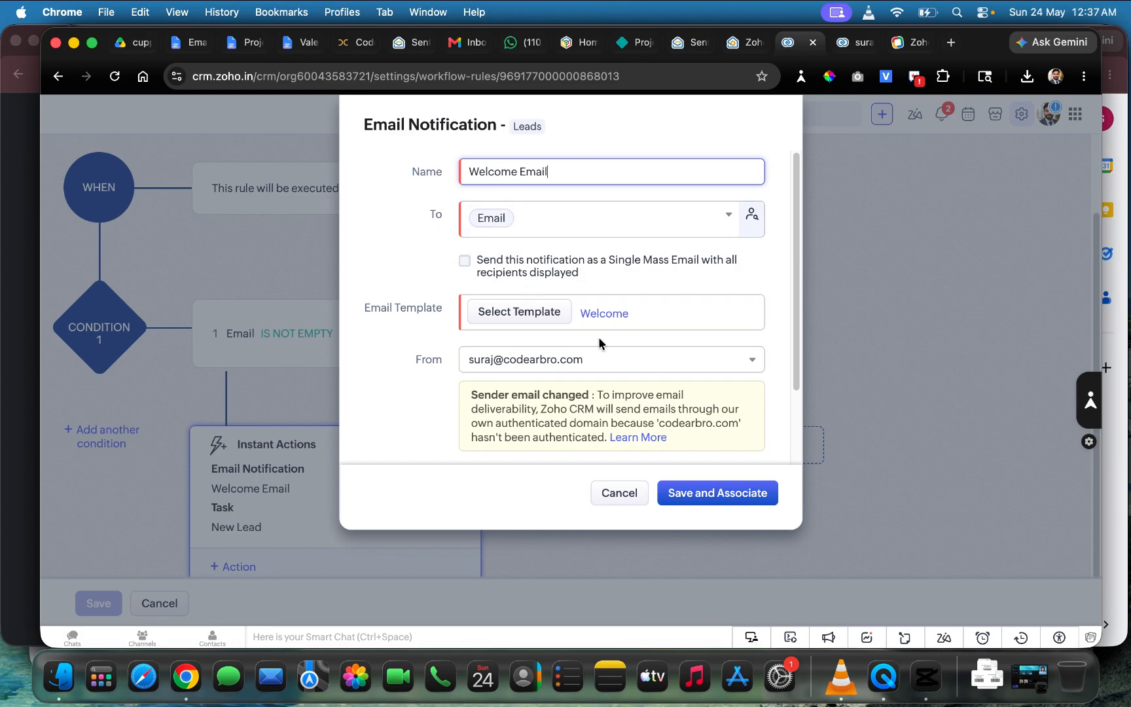
{"action": "left_click", "coordinate": [610, 315]}
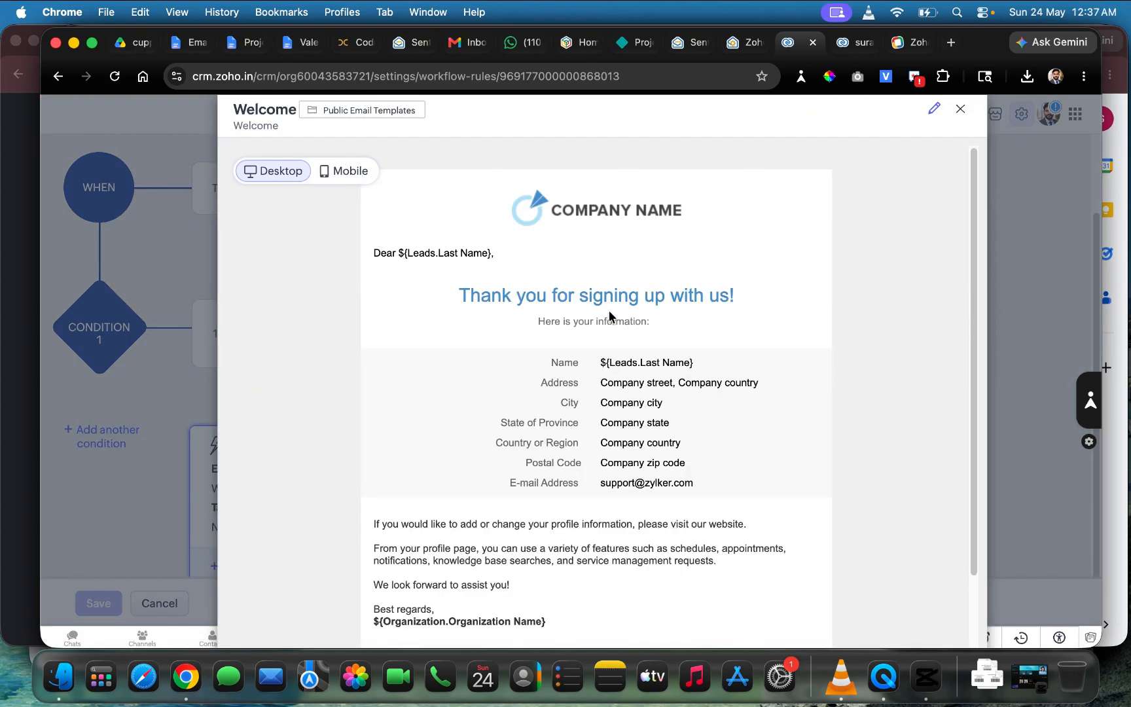
{"action": "scroll", "coordinate": [431, 323], "scroll_direction": "down", "scroll_amount": 3}
{"action": "scroll", "coordinate": [487, 366], "scroll_direction": "up", "scroll_amount": 3}
{"action": "left_click", "coordinate": [962, 109]}
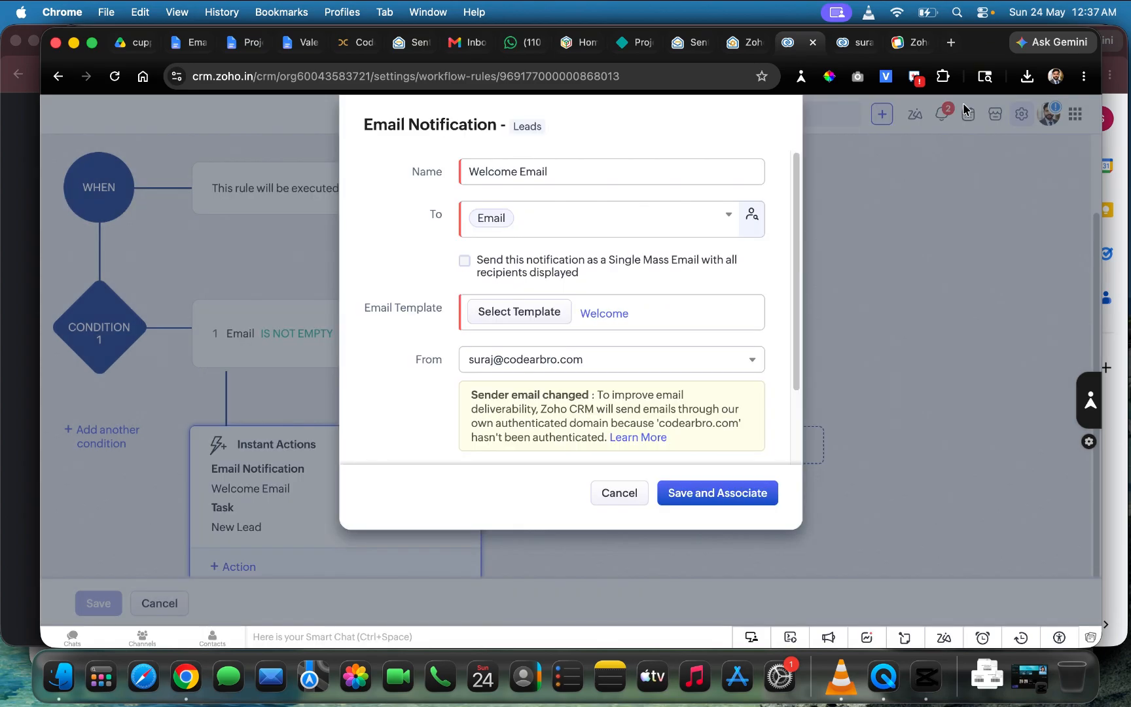
{"action": "left_click", "coordinate": [630, 496]}
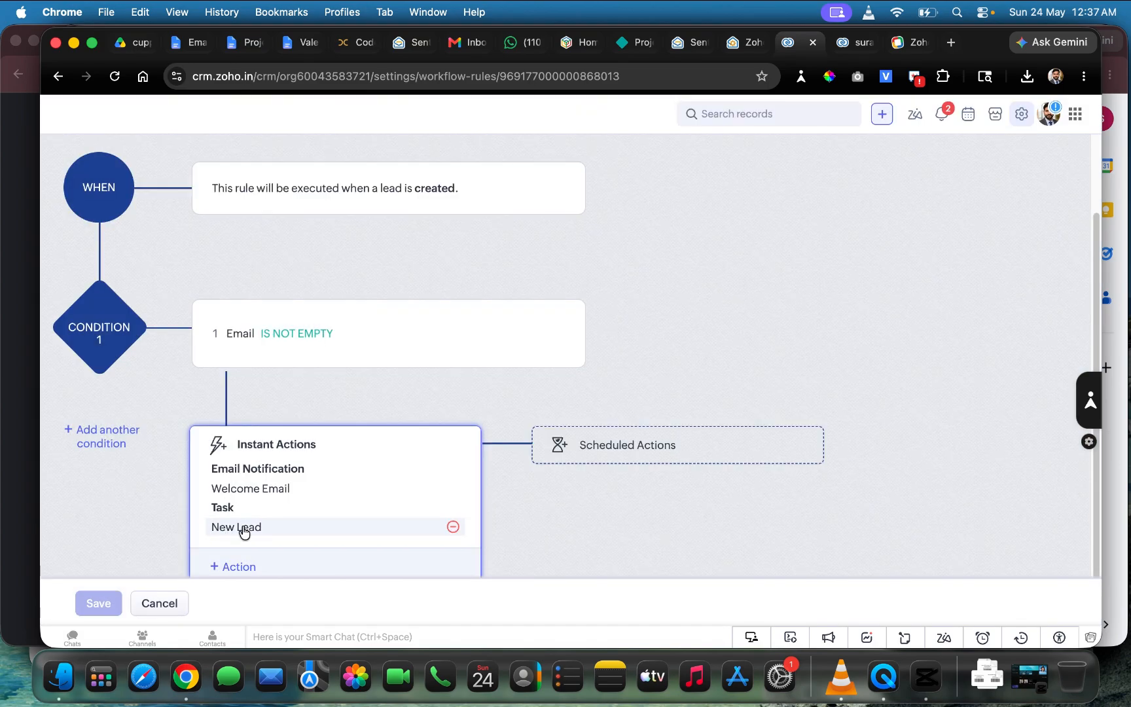
- Enable Notify Assignee for the rule's New Lead task, then save the task and the workflow rule
{"action": "left_click", "coordinate": [244, 529]}
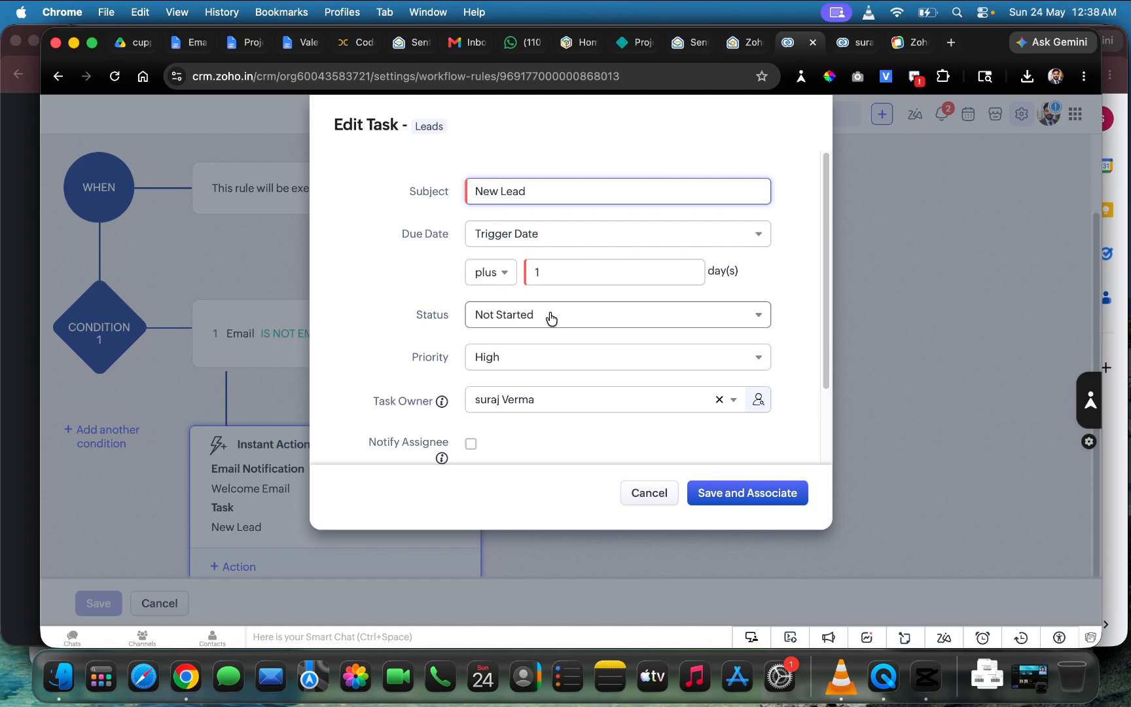
{"action": "scroll", "coordinate": [500, 382], "scroll_direction": "down", "scroll_amount": 1}
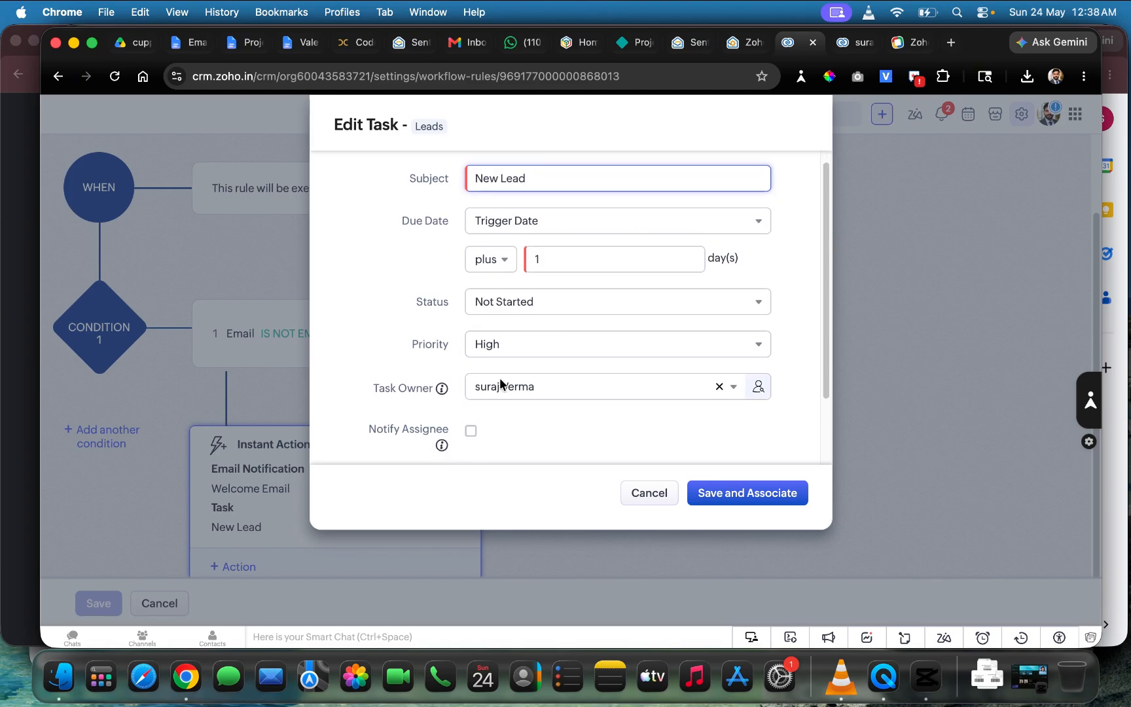
{"action": "scroll", "coordinate": [499, 381], "scroll_direction": "down", "scroll_amount": 3}
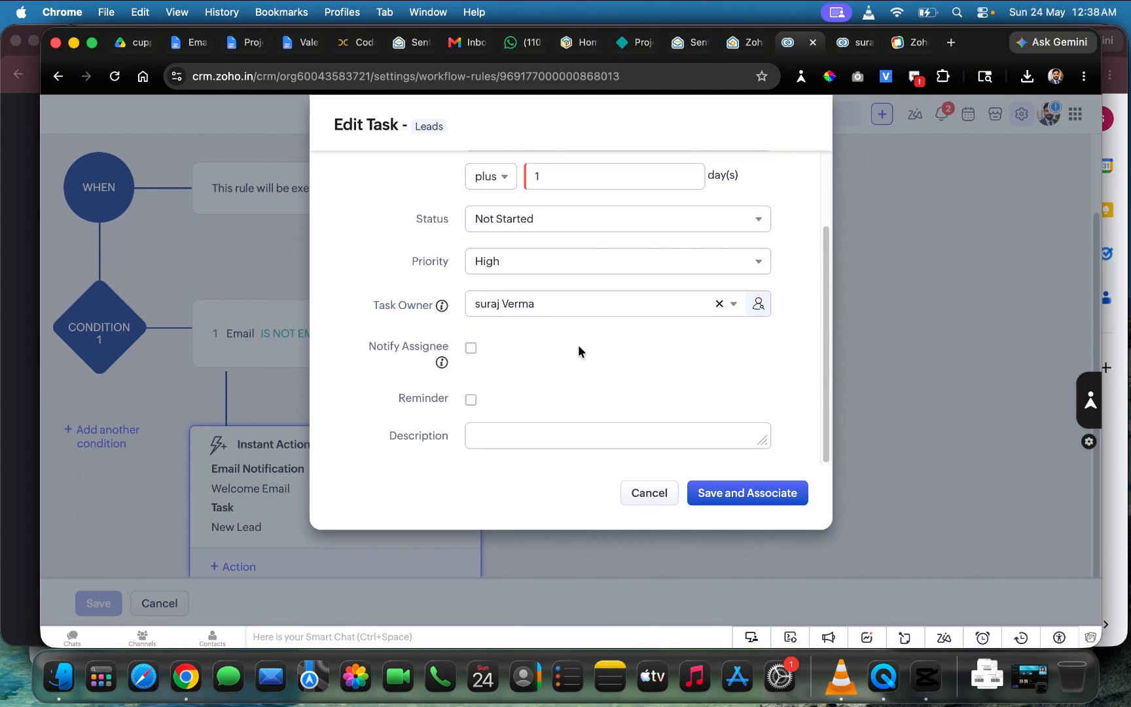
{"action": "left_click", "coordinate": [474, 351]}
{"action": "left_click", "coordinate": [748, 496]}
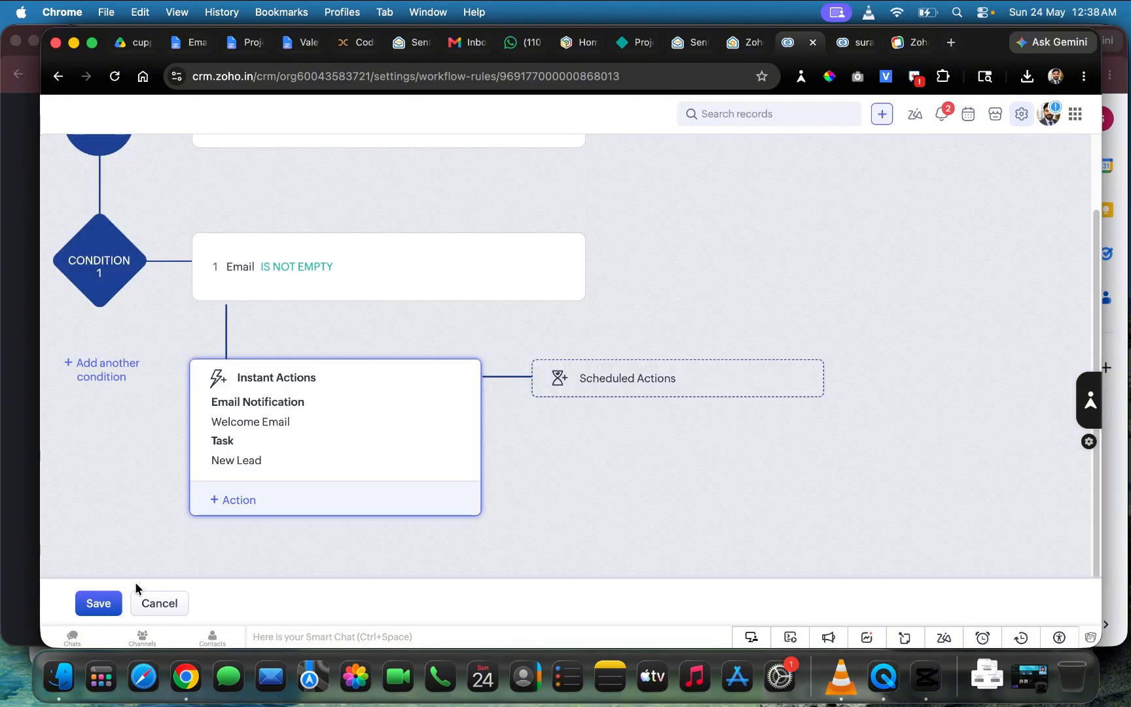
{"action": "left_click", "coordinate": [114, 602]}
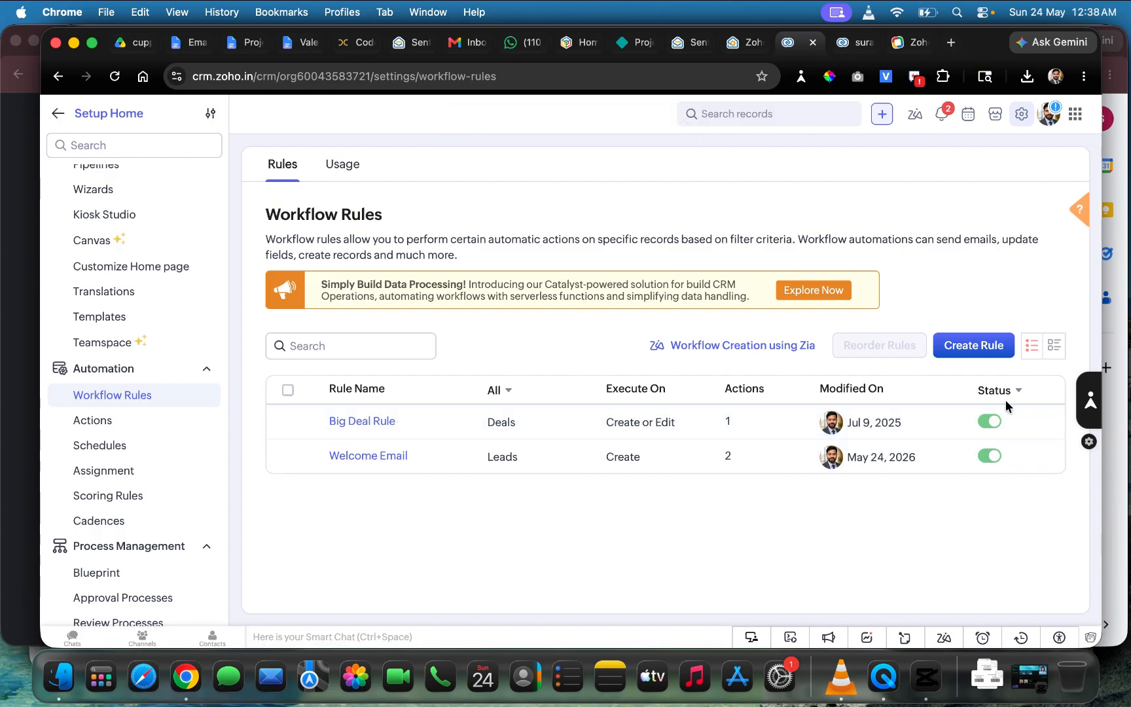
- Start deactivating the Welcome Email rule from the rules list, and cancel the deactivation
{"action": "left_click", "coordinate": [987, 458]}
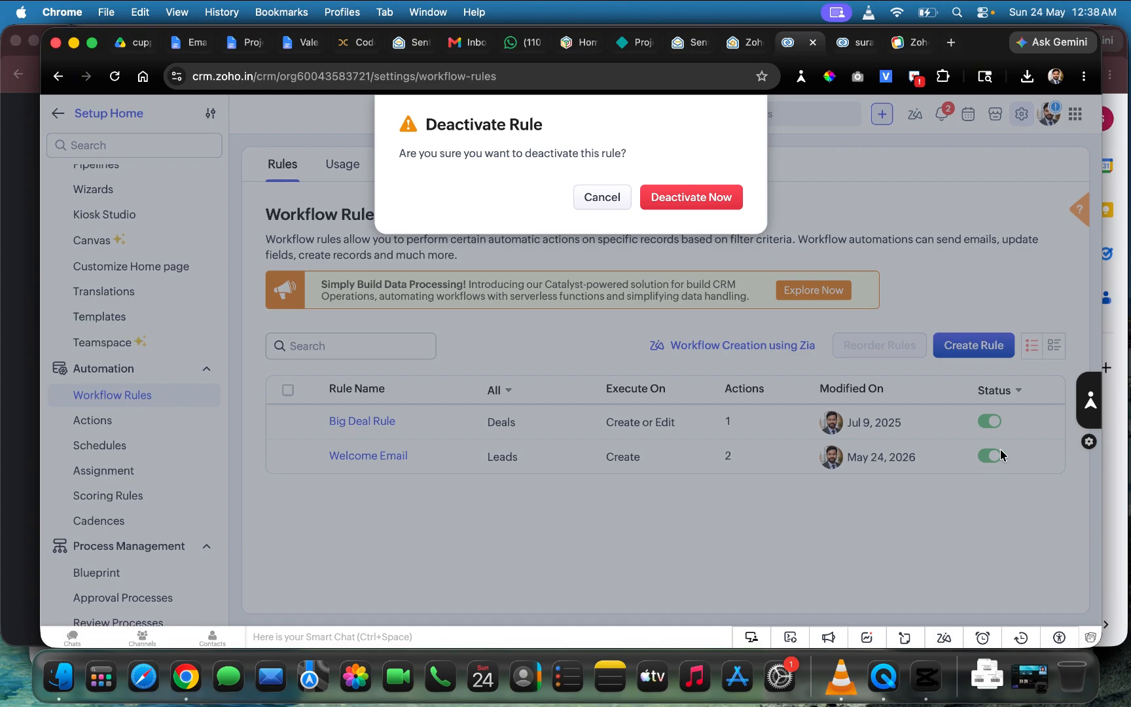
{"action": "left_click", "coordinate": [617, 199]}
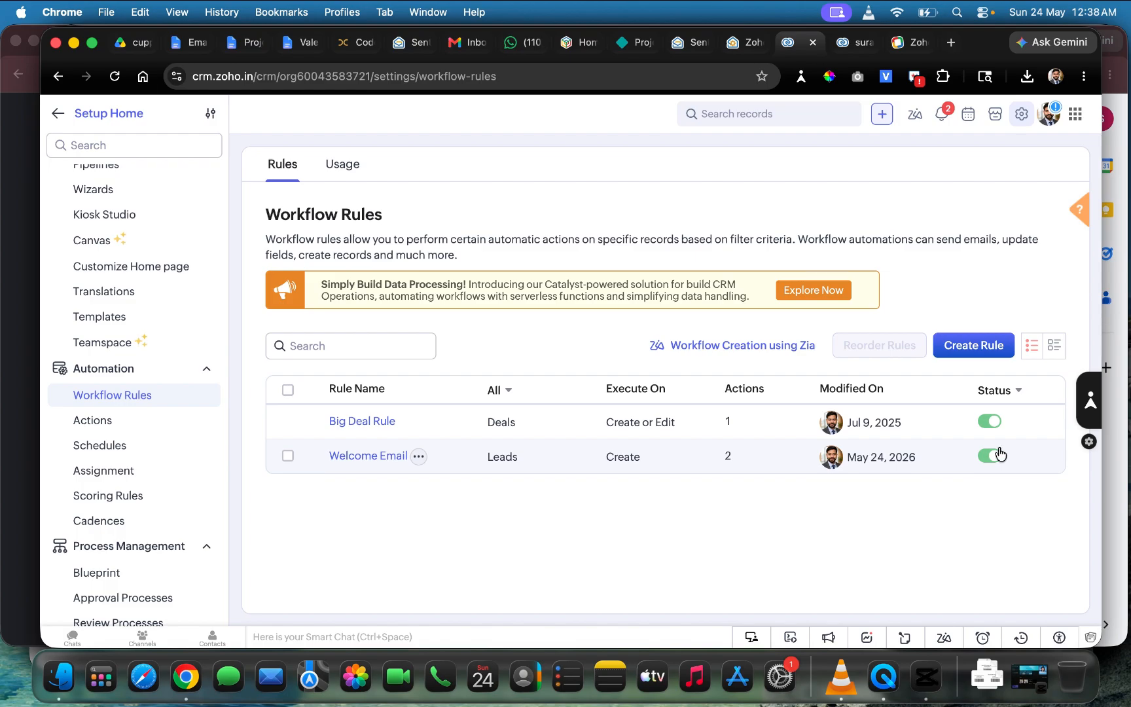
- Clone the existing lead of company test, keeping its email address, and save the copy
{"action": "left_click", "coordinate": [845, 43]}
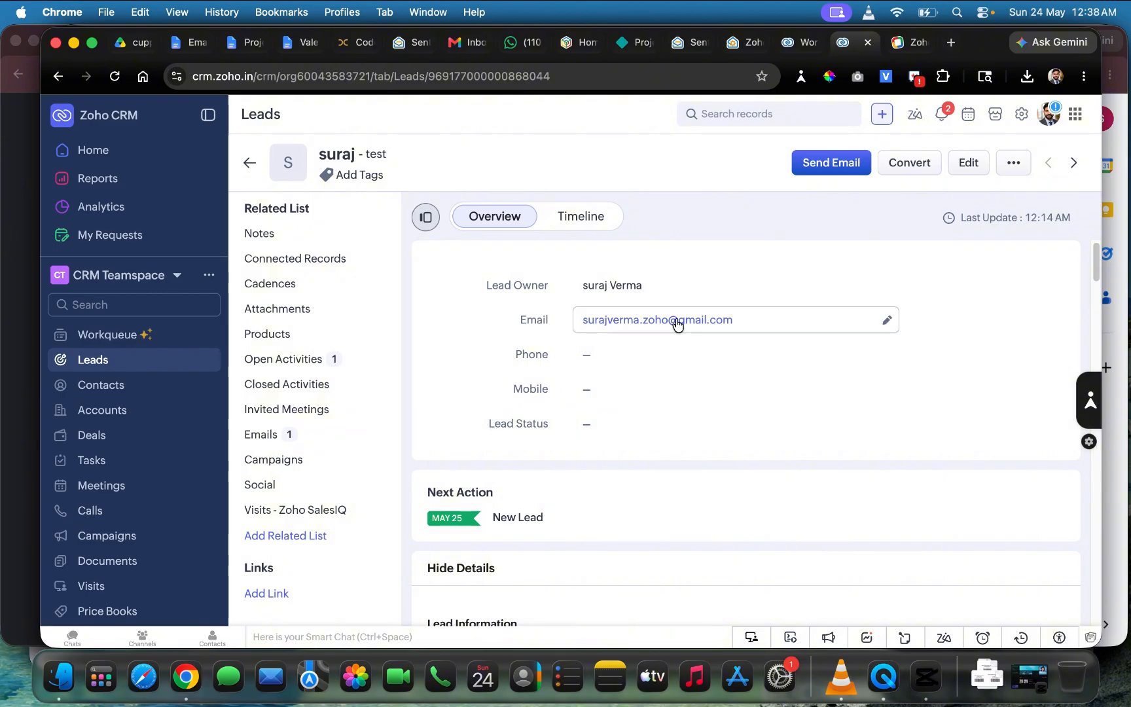
{"action": "left_click", "coordinate": [1014, 163]}
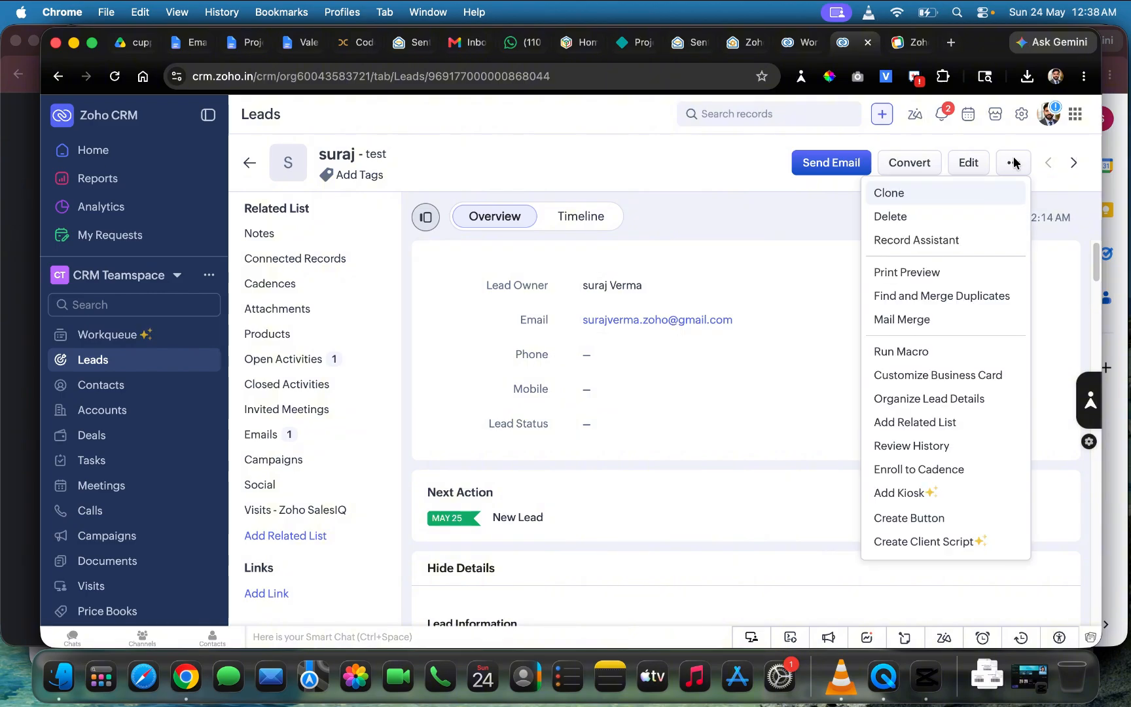
{"action": "left_click", "coordinate": [894, 194]}
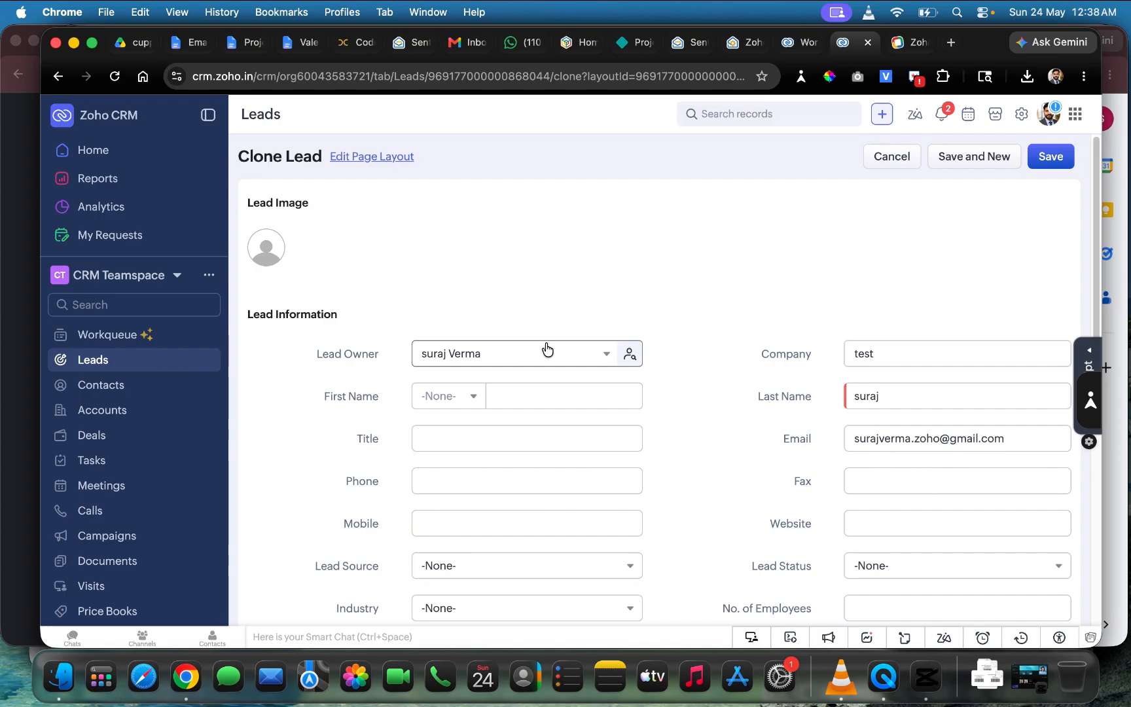
{"action": "scroll", "coordinate": [685, 310], "scroll_direction": "down", "scroll_amount": 2}
{"action": "scroll", "coordinate": [672, 314], "scroll_direction": "down", "scroll_amount": 2}
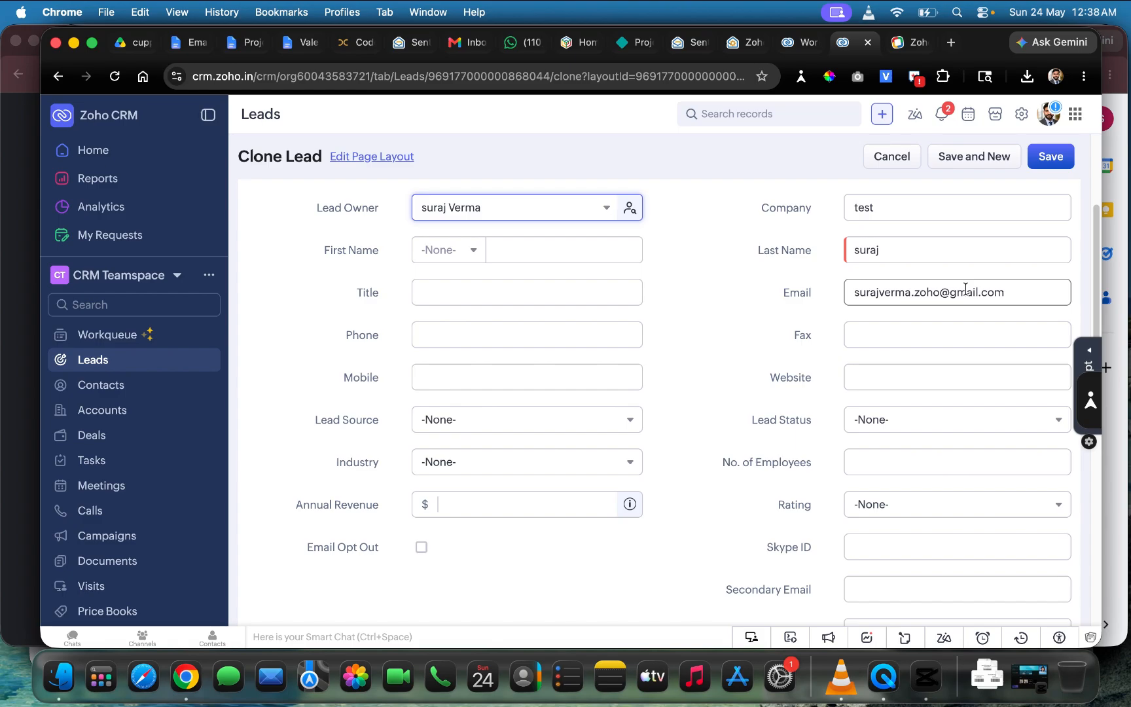
{"action": "left_click_drag", "start_coordinate": [853, 295], "coordinate": [1040, 297]}
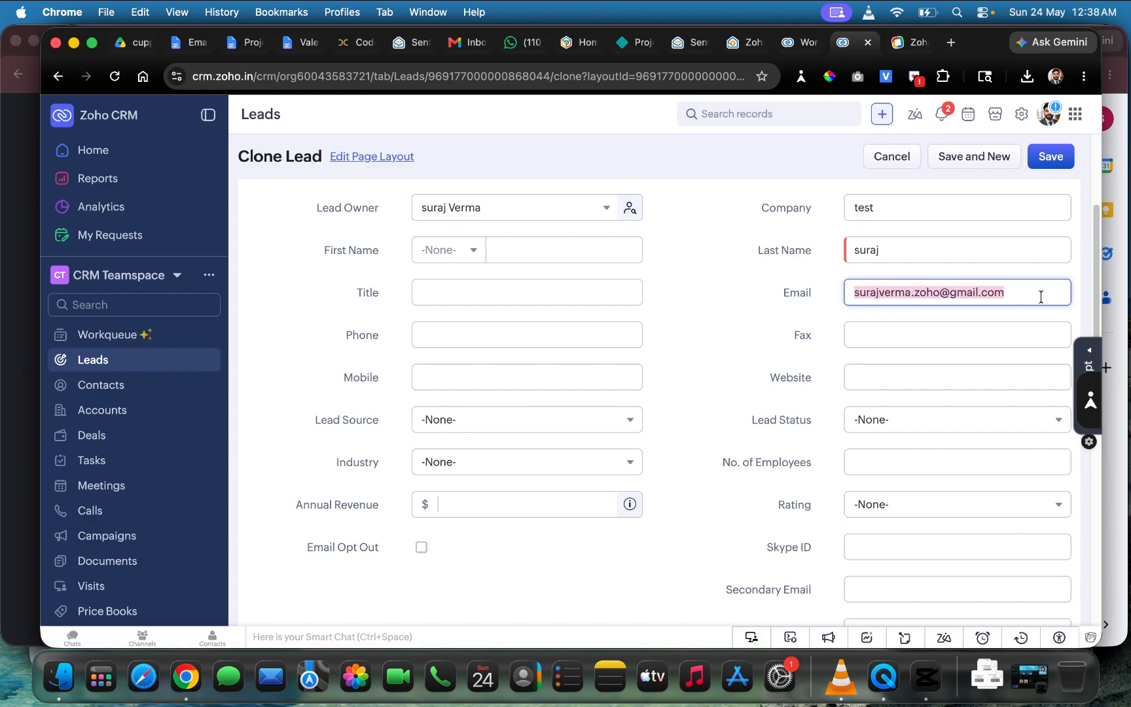
{"action": "left_click_drag", "start_coordinate": [783, 299], "coordinate": [819, 294]}
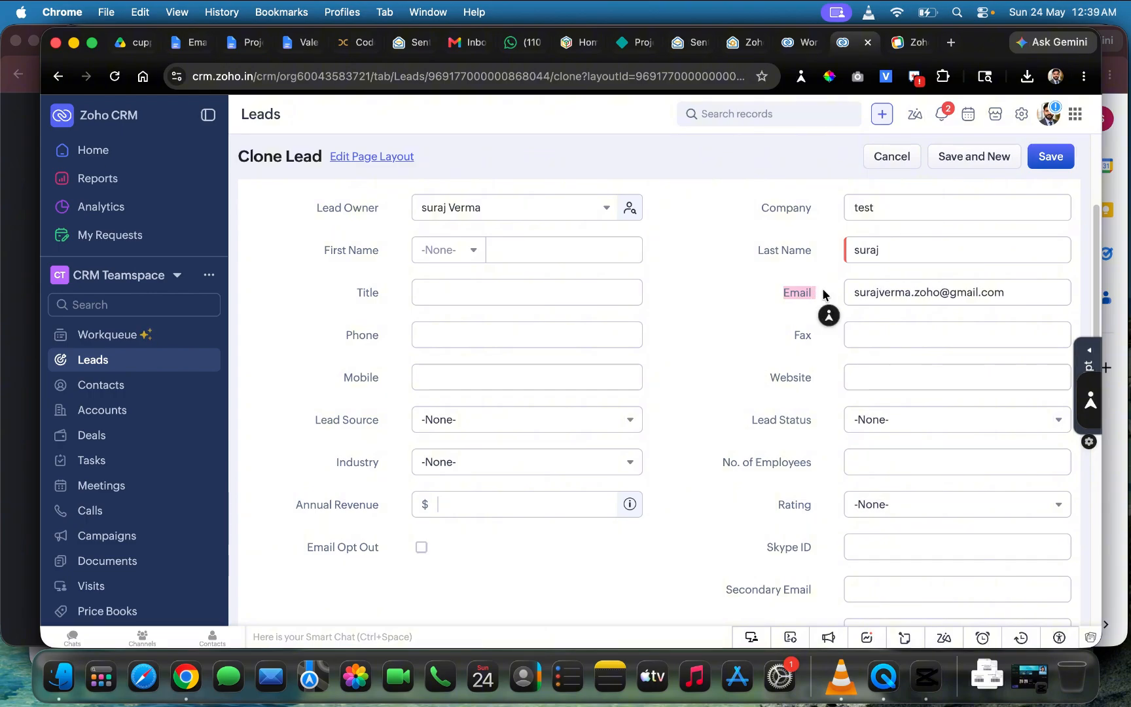
{"action": "left_click", "coordinate": [1044, 158]}
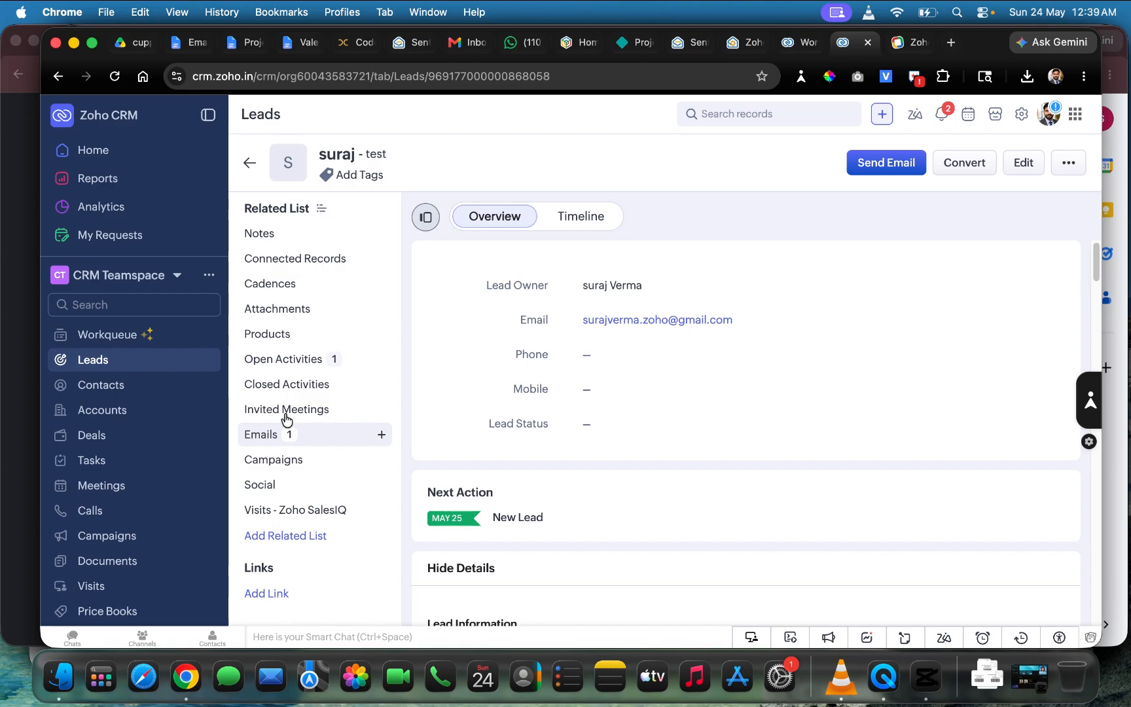
- Check the cloned lead's timeline history and read the Welcome email sent to it
{"action": "left_click", "coordinate": [567, 218]}
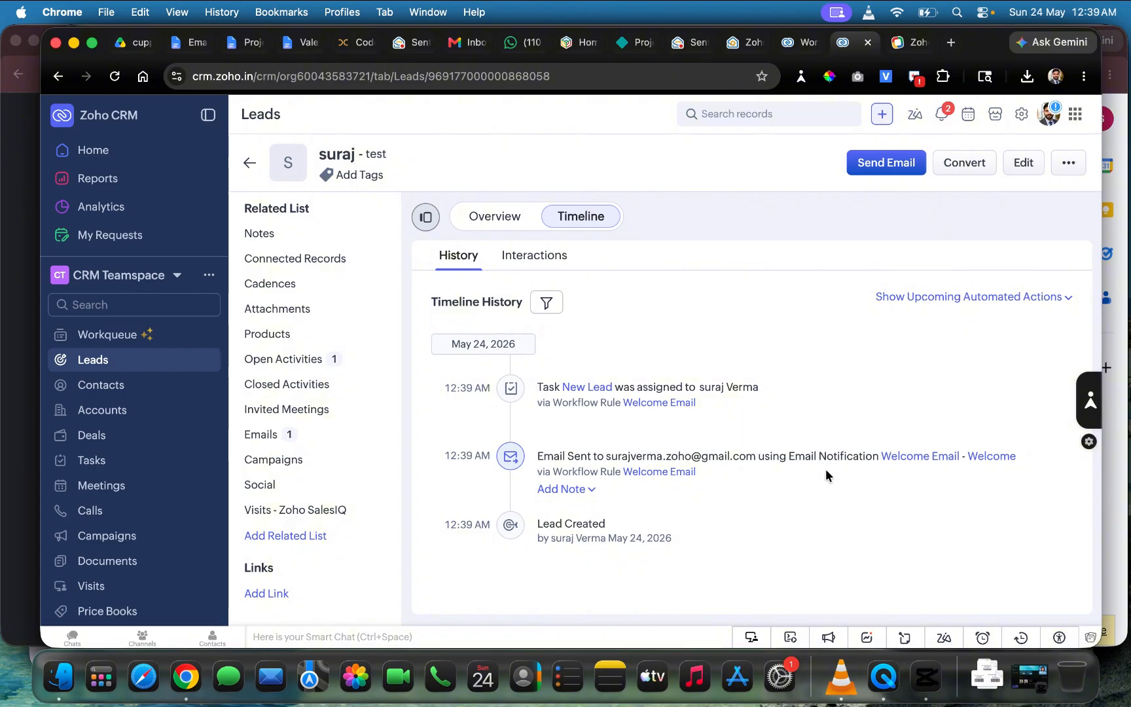
{"action": "left_click", "coordinate": [257, 438]}
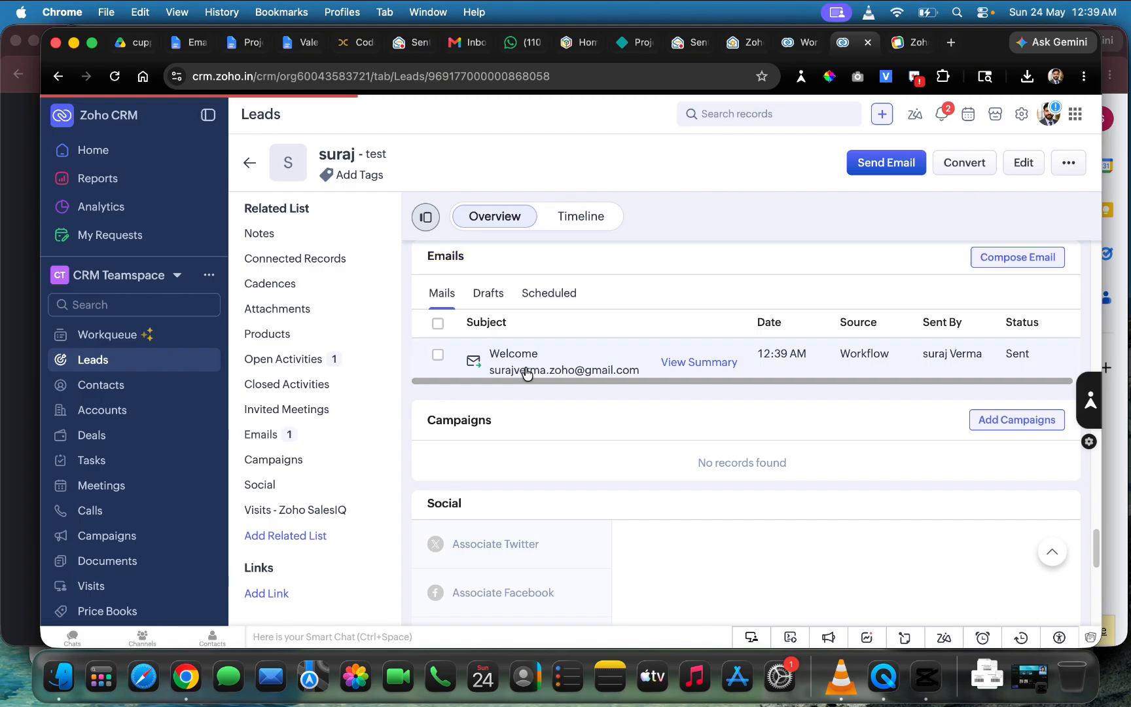
{"action": "left_click", "coordinate": [527, 372]}
{"action": "scroll", "coordinate": [805, 352], "scroll_direction": "down", "scroll_amount": 5}
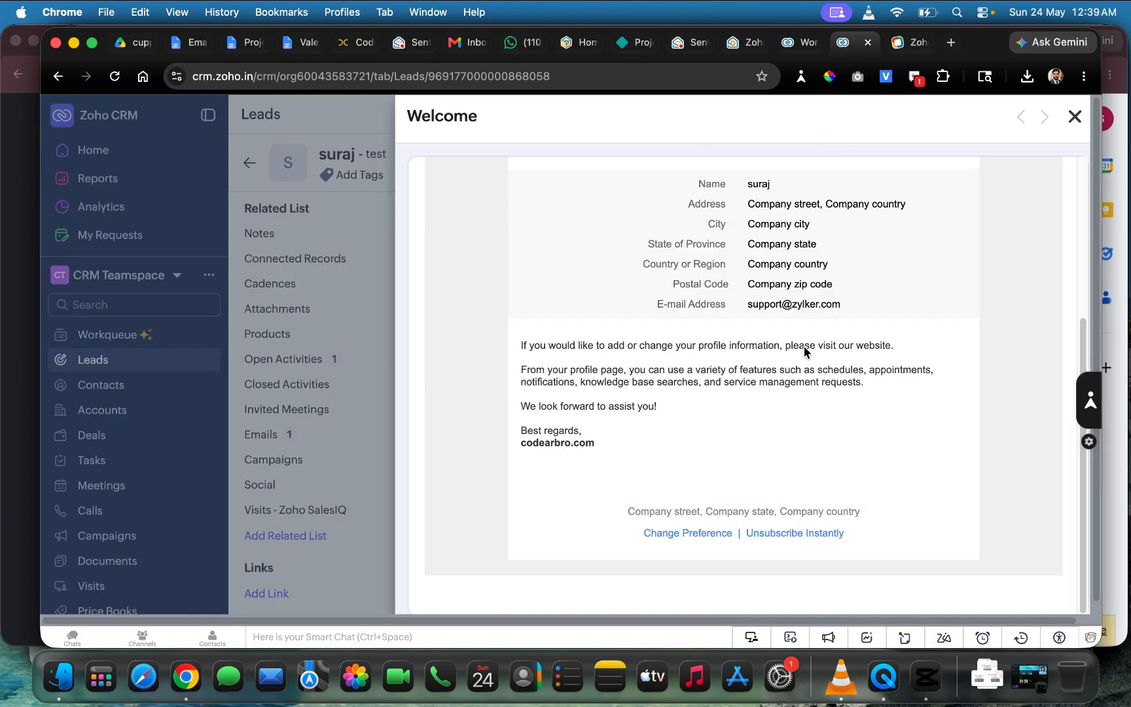
{"action": "scroll", "coordinate": [805, 352], "scroll_direction": "up", "scroll_amount": 5}
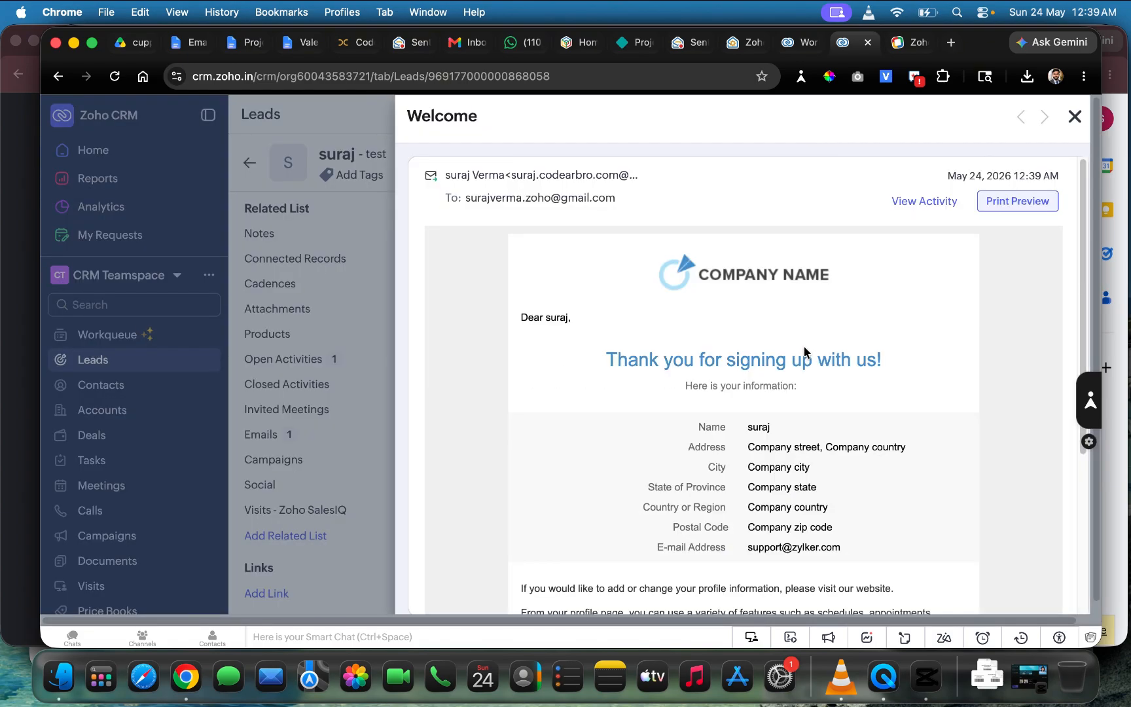
{"action": "left_click", "coordinate": [1075, 120]}
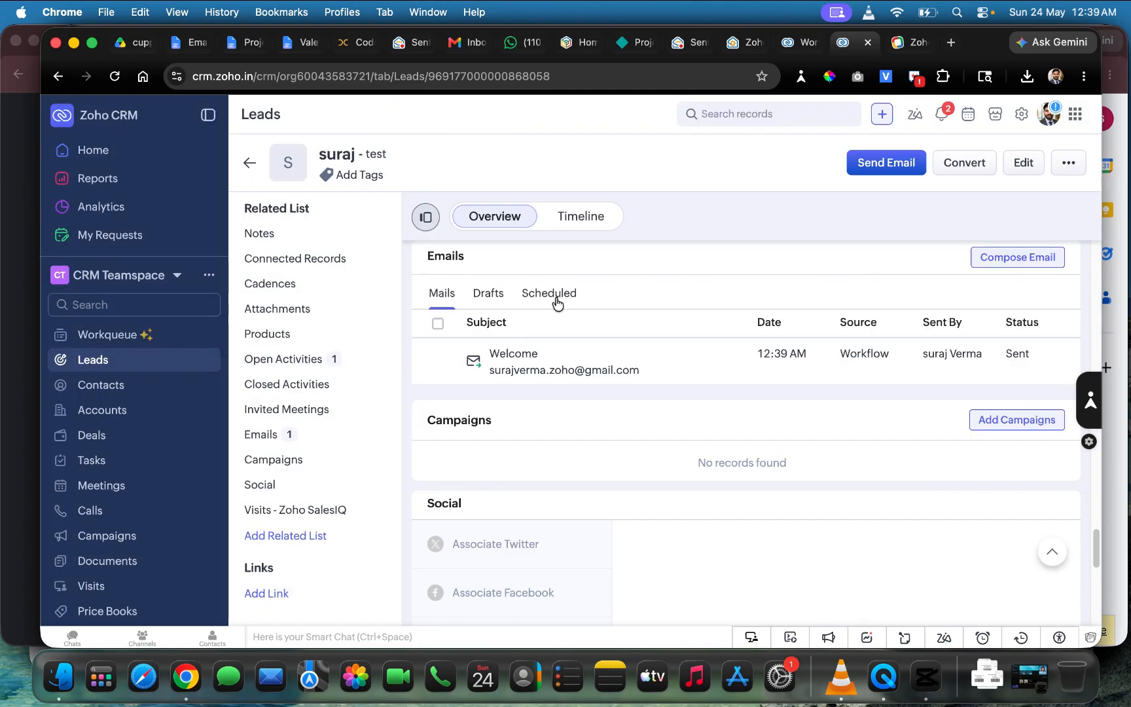
- Inspect the New Lead task among the lead's open activities, and return to the related lead record
{"action": "left_click", "coordinate": [269, 358]}
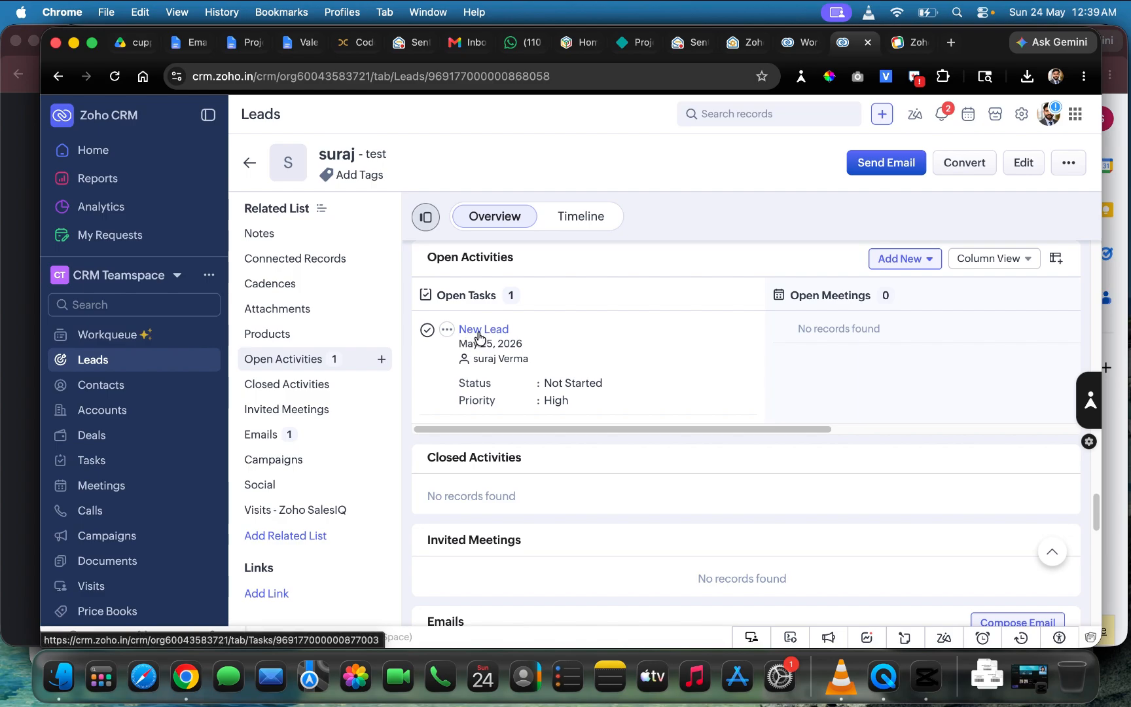
{"action": "left_click", "coordinate": [480, 335]}
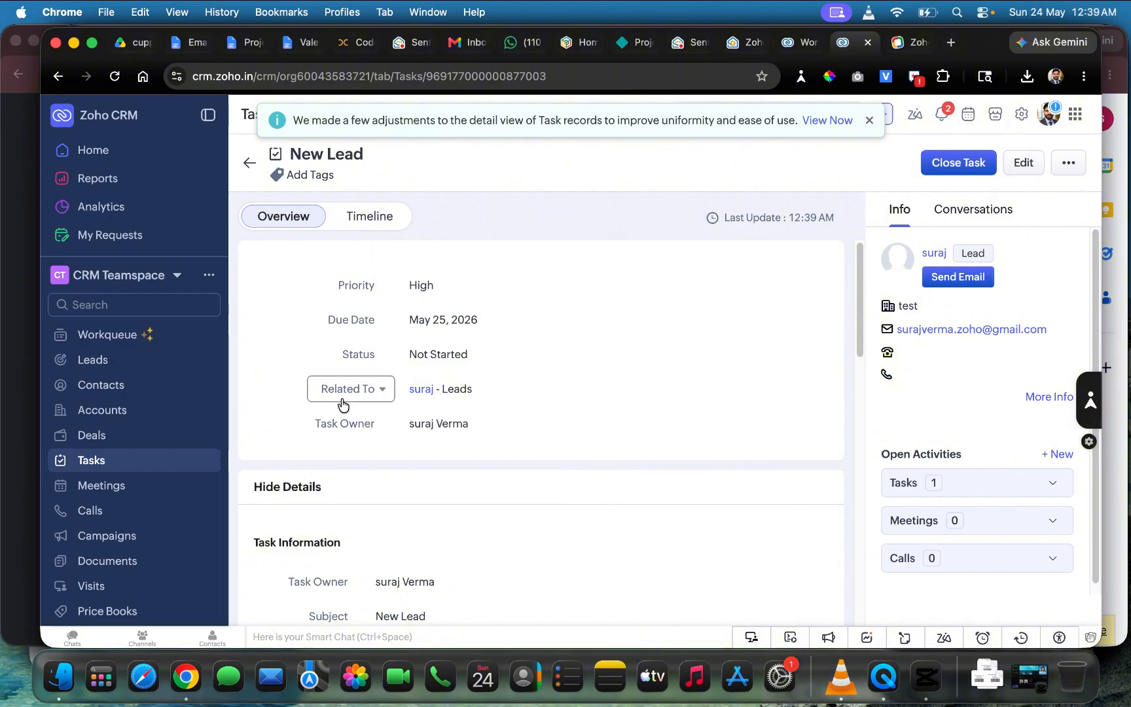
{"action": "left_click", "coordinate": [415, 390]}
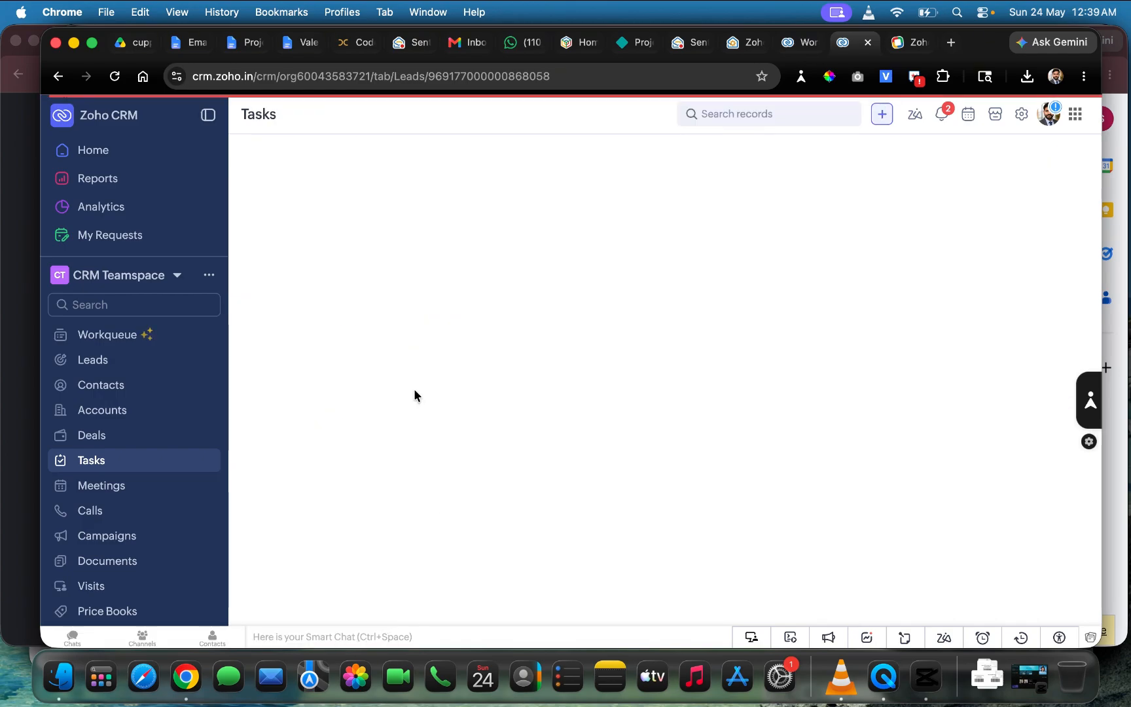